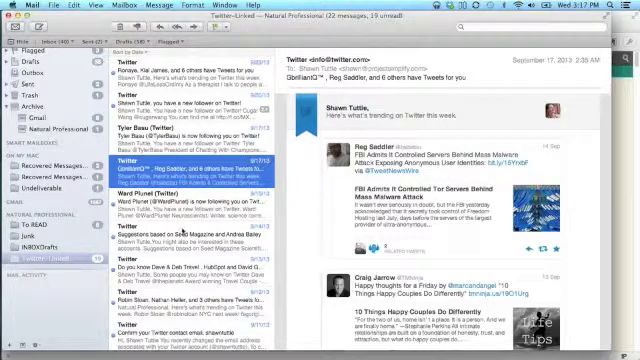
Select the digest, new-follower and suggestions Twitter emails, then add the Robin Sloan digest
left_click(182, 232, "shift")
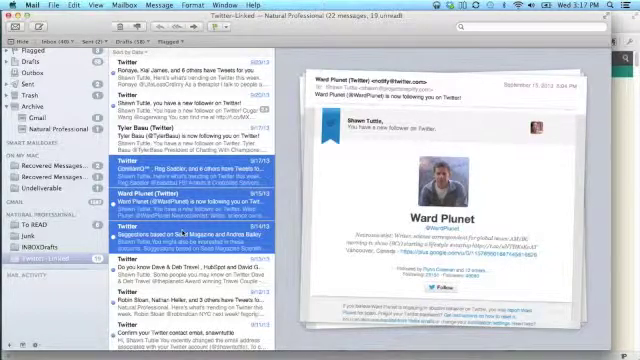
scroll(183, 233, "down", 2)
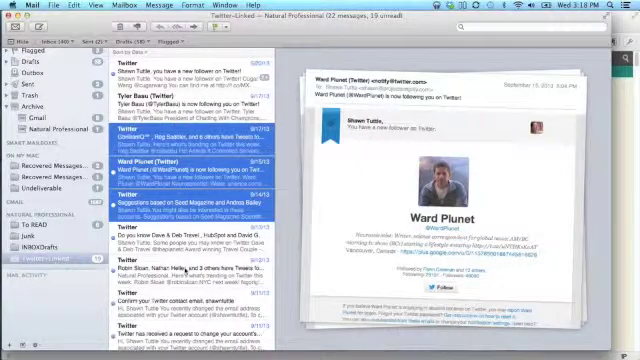
left_click(188, 270, "super")
scroll(188, 270, "down", 2)
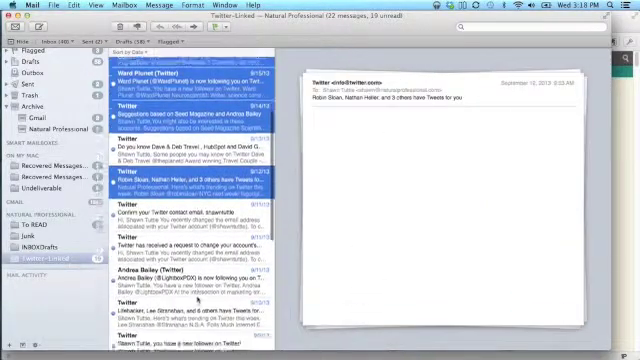
scroll(188, 270, "down", 2)
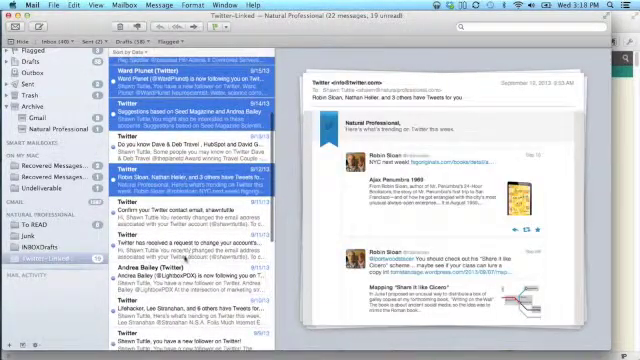
Add the email-change notice, Lifehacker digest and LinkedIn invitation, then delete all seven emails
left_click(188, 245, "super")
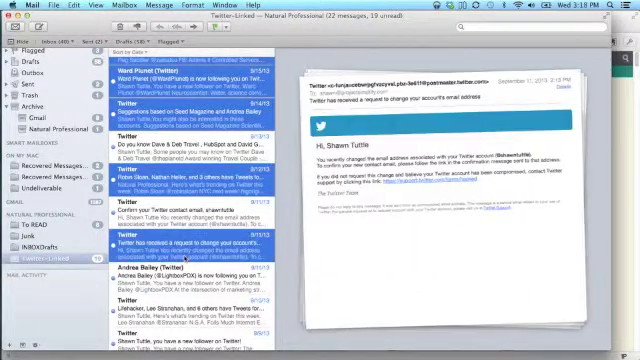
scroll(200, 232, "down", 2)
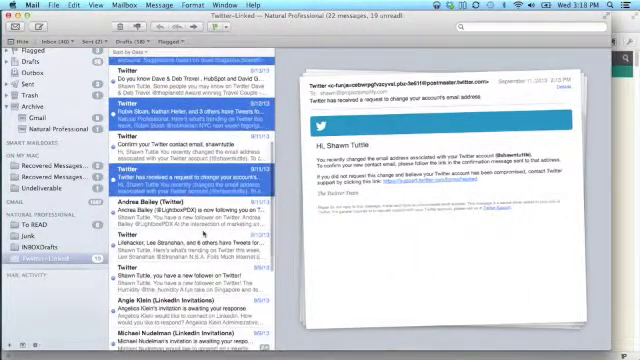
left_click(190, 243, "super")
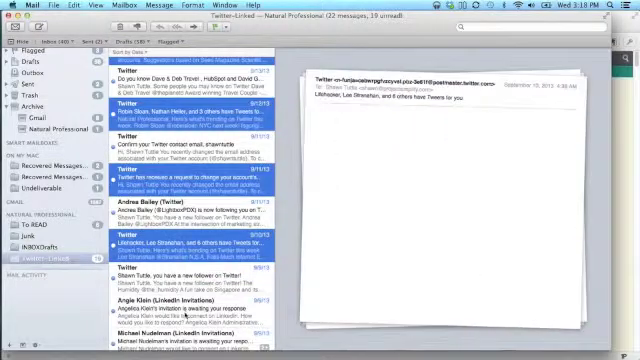
left_click(184, 310, "super")
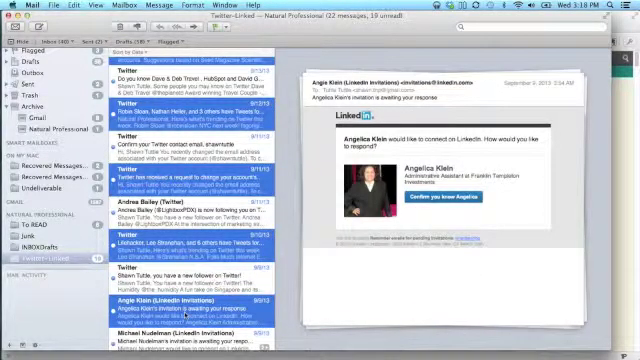
key("BackSpace")
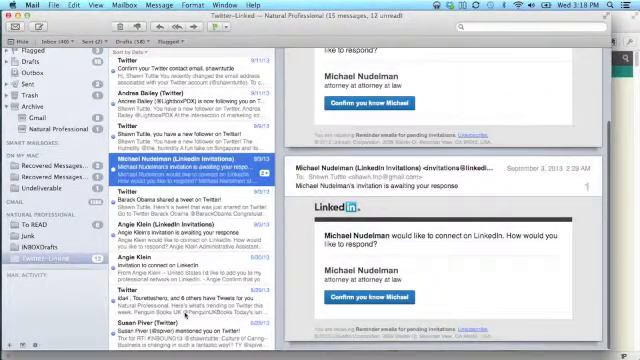
Switch from Mail to Finder, showing the Movies folder
key("super+Tab")
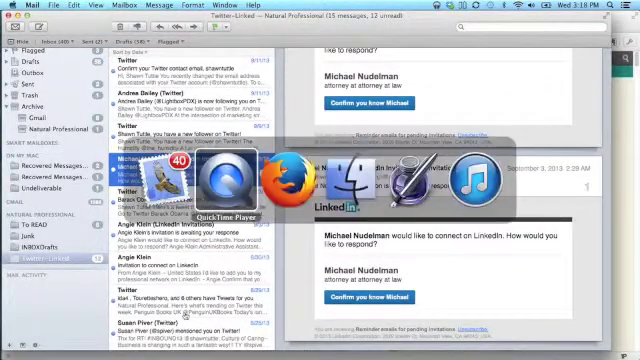
key("Tab")
key("Tab")
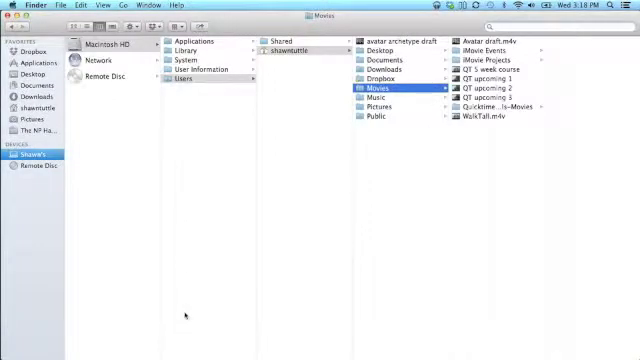
Select QT upcoming 3, 2, 1 and Avatar draft.m4v, then drag them as a group
left_click(476, 99)
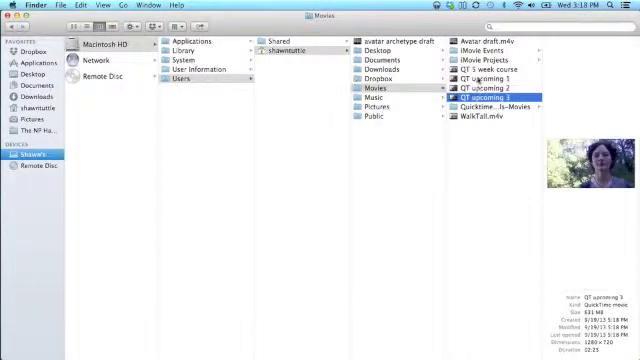
left_click(478, 79, "shift")
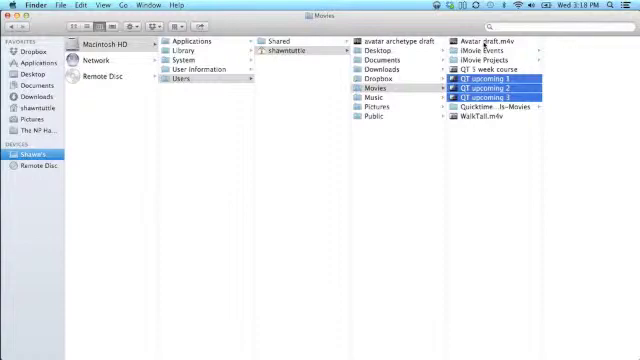
left_click(483, 41, "super")
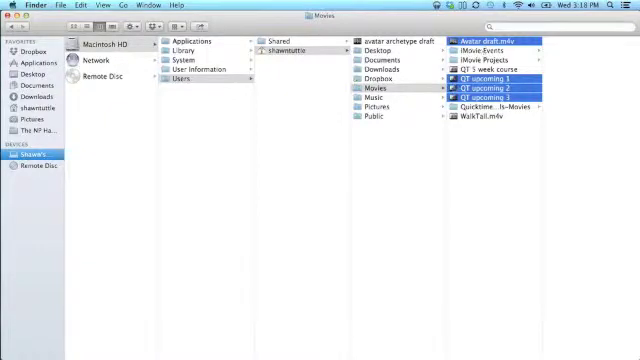
mouse_move(484, 42)
left_mouse_down()
mouse_move(400, 45)
mouse_move(470, 55)
left_mouse_up()
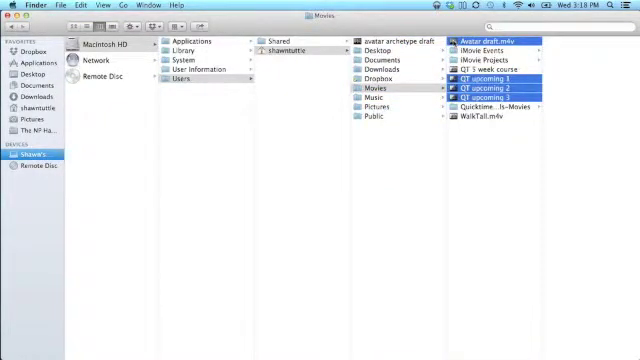